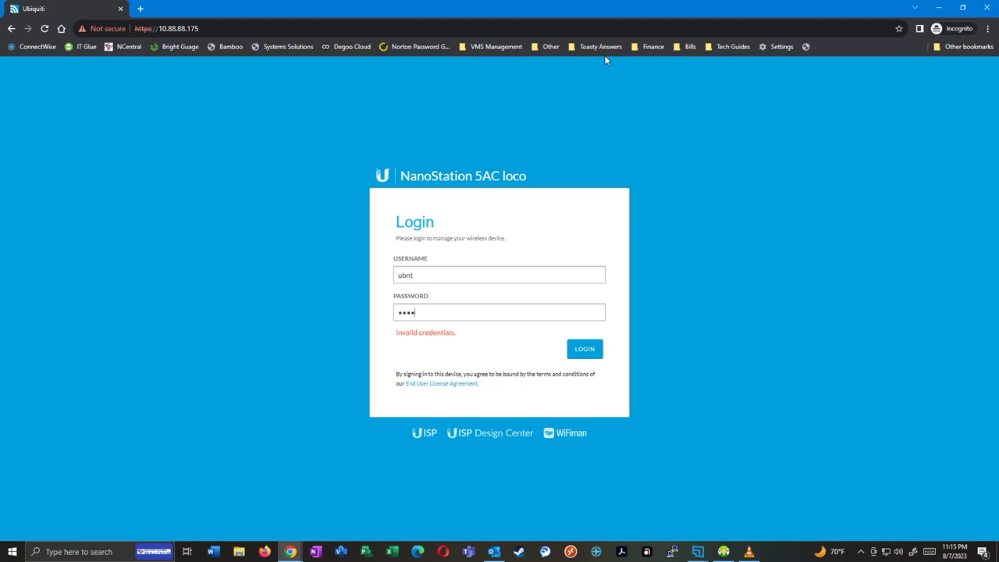
Open the UISP login page in a new tab and sign in with the account username and password
left_click(139, 8)
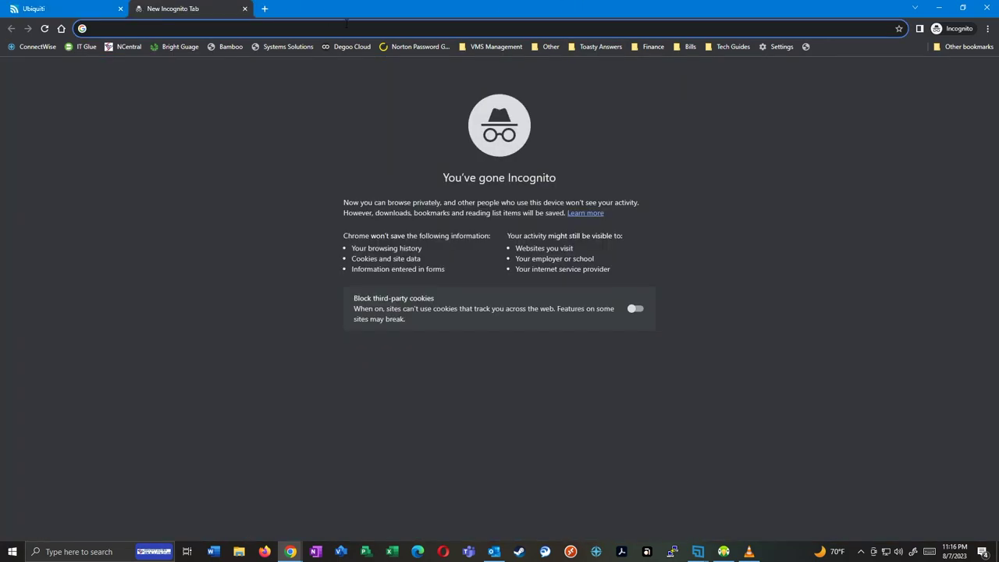
left_click(497, 46)
left_click(437, 211)
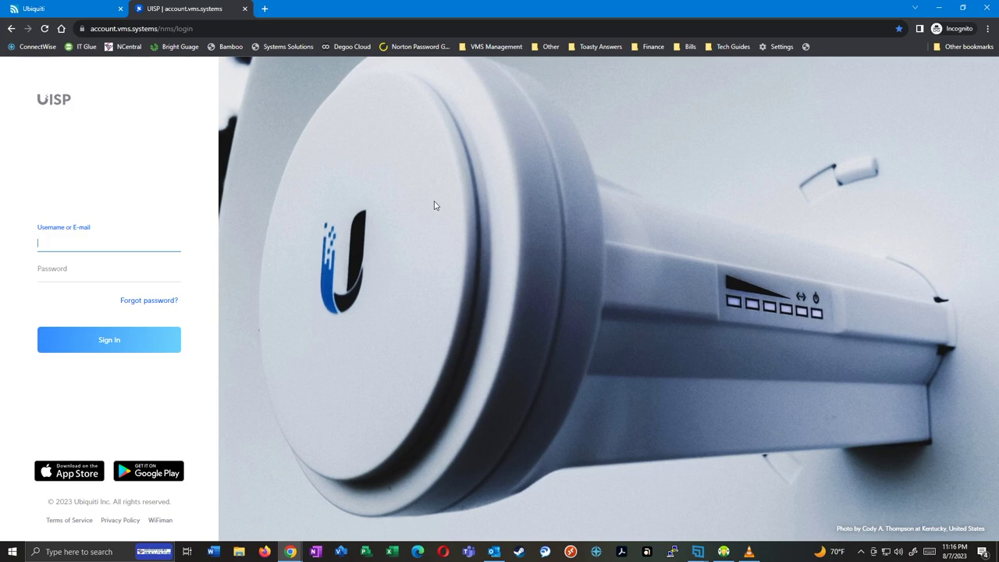
type("Netman")
key("Tab")
type("••••••••••••••••")
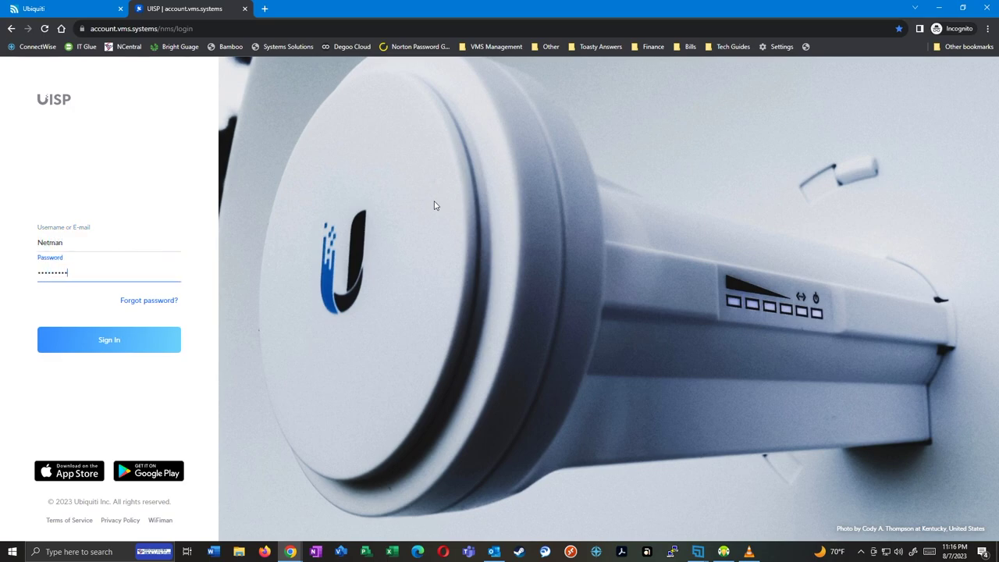
key("Return")
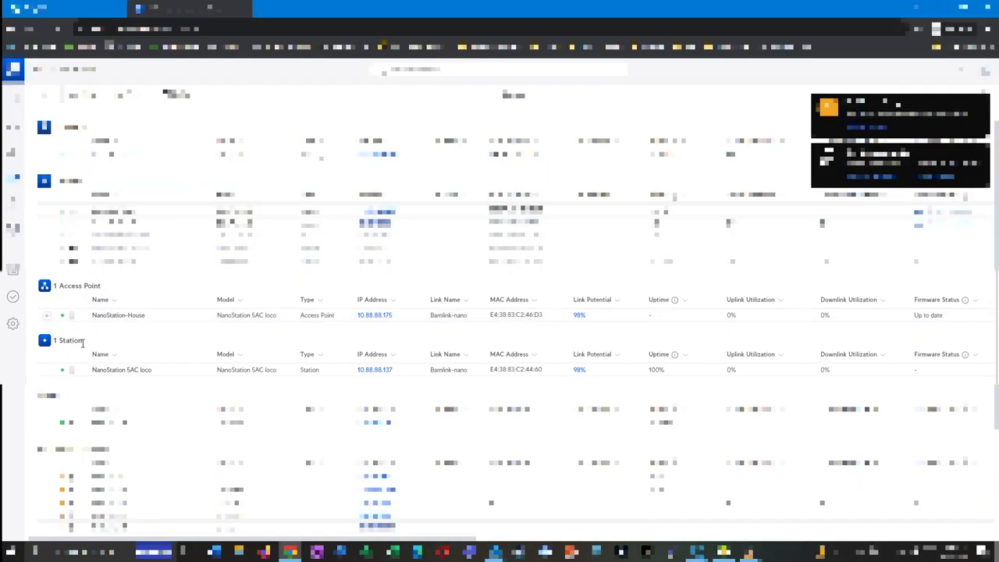
Open the NanoStation-House access point's actions, check for a stored password, and generate a new one
left_click(134, 322)
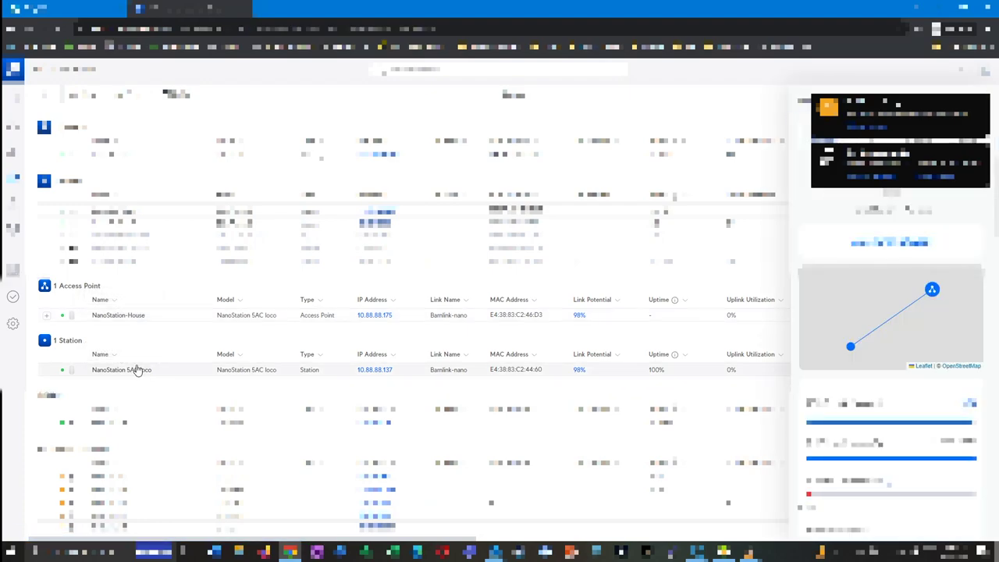
scroll(890, 312, "down", 5)
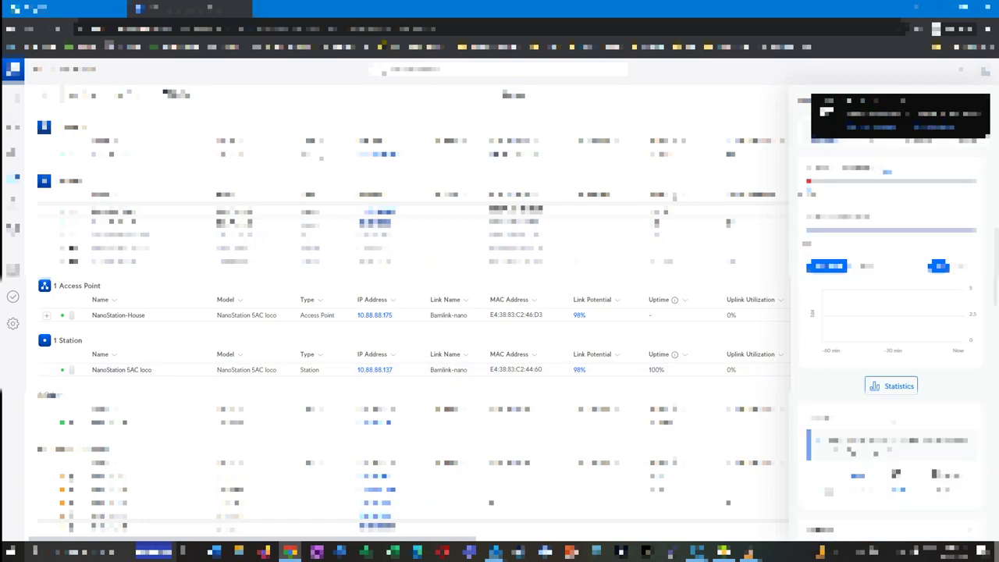
scroll(835, 355, "down", 5)
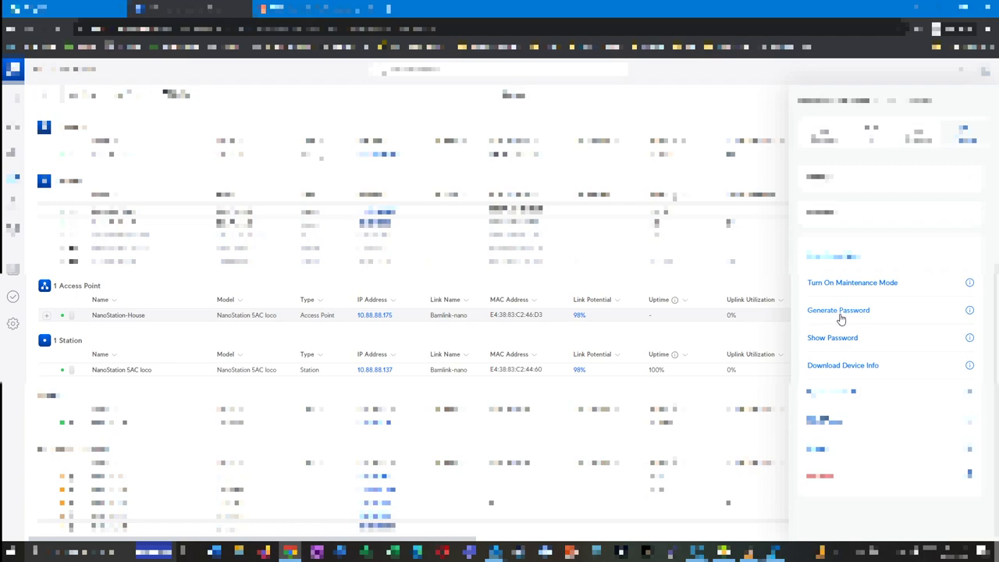
left_click(833, 340)
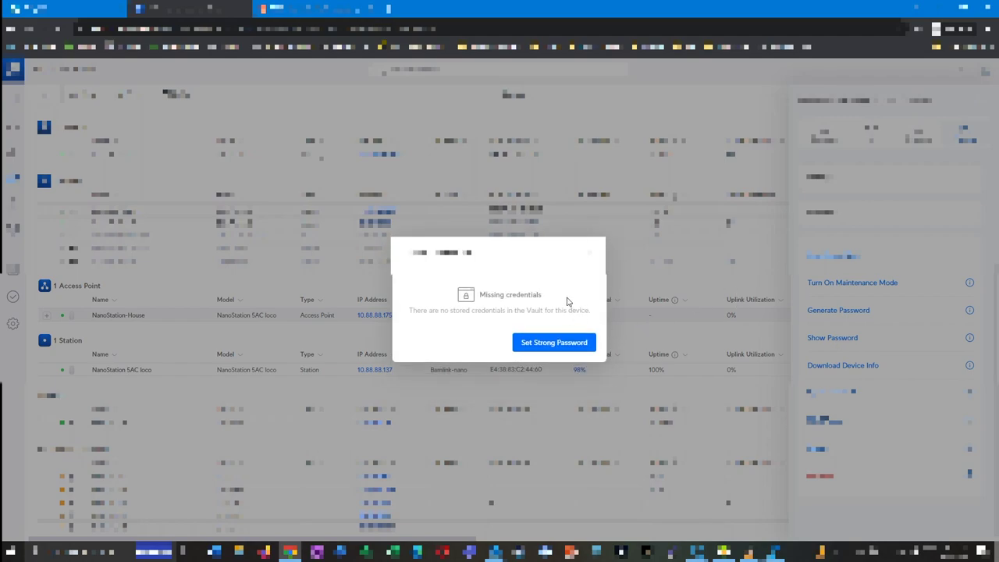
left_click(591, 256)
left_click(832, 312)
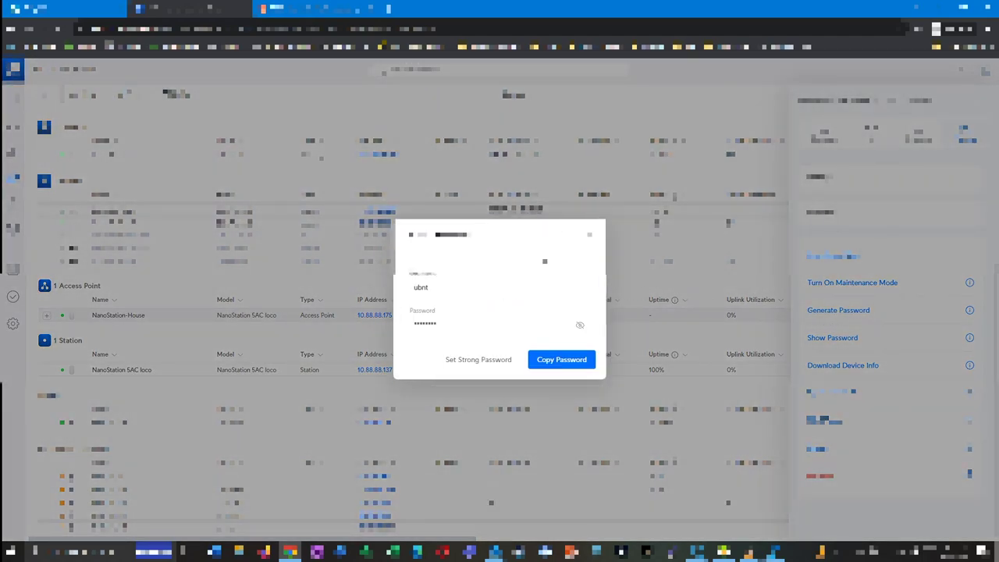
Reveal the access point's generated password and copy it
double_click(421, 287)
left_click(506, 294)
left_click(579, 326)
double_click(466, 327)
right_click(466, 327)
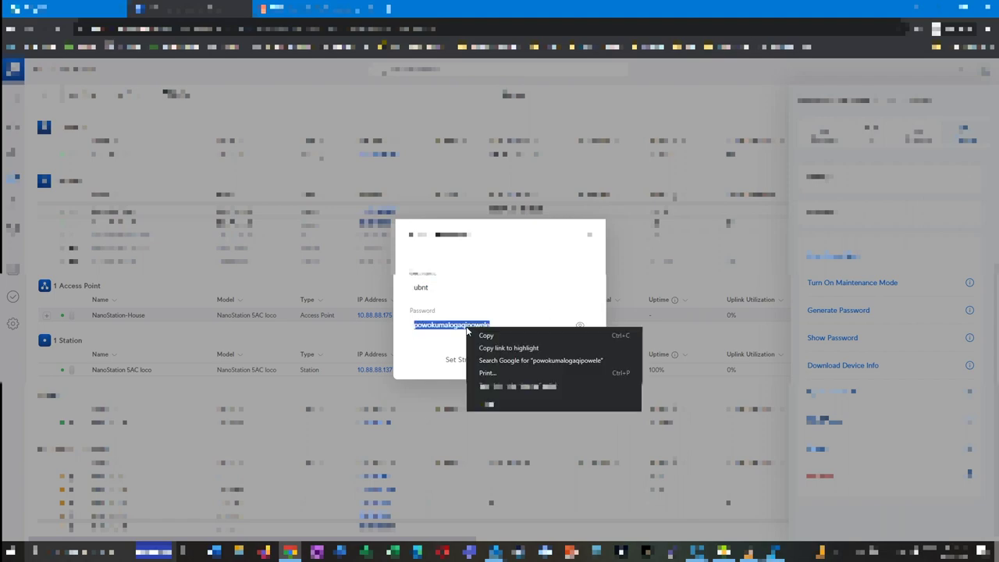
left_click(482, 334)
left_click(554, 359)
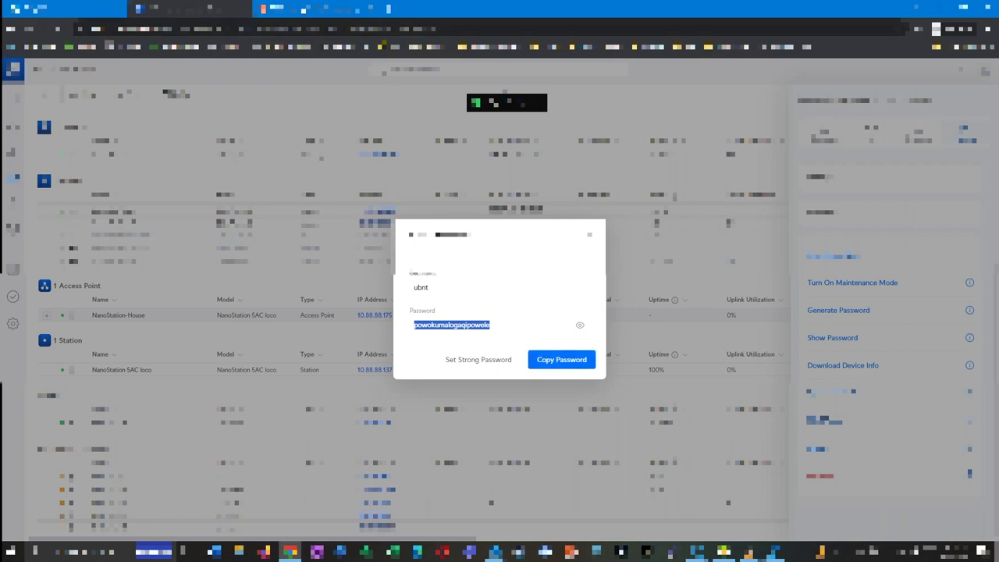
Log in to the access point at 10.88.88.175 by replacing the entered password with the copied device password
left_click(47, 9)
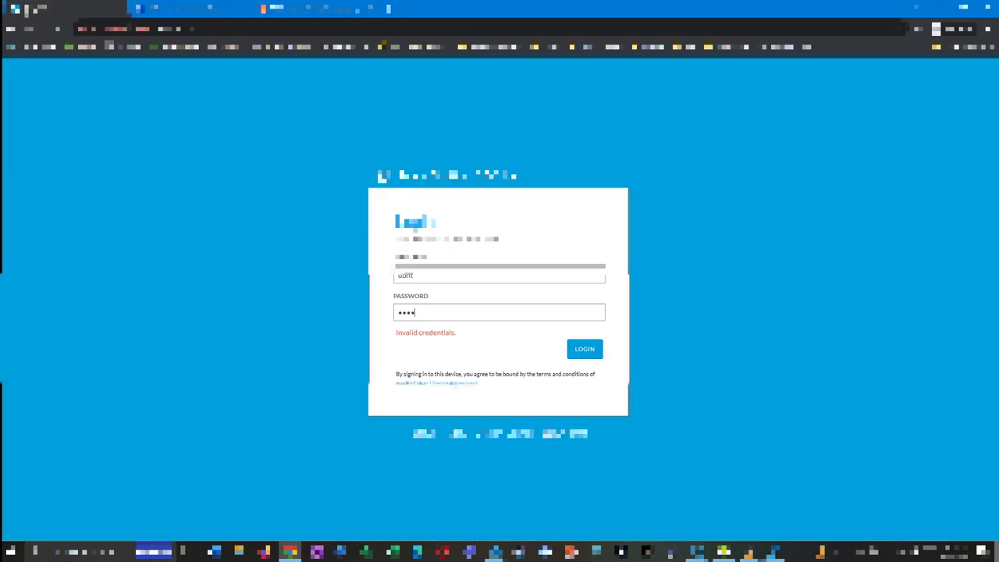
double_click(426, 309)
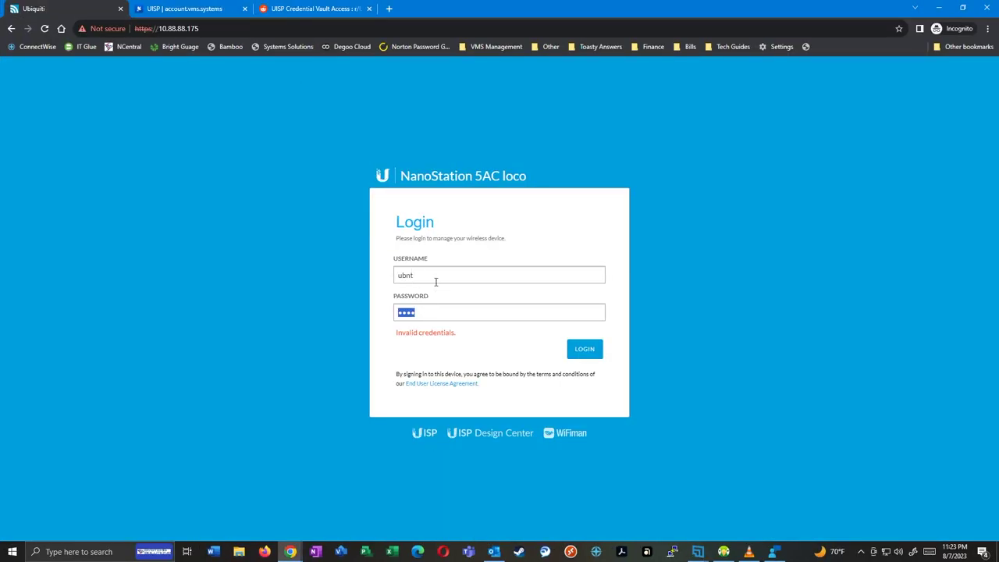
key("ctrl+v")
left_click(591, 355)
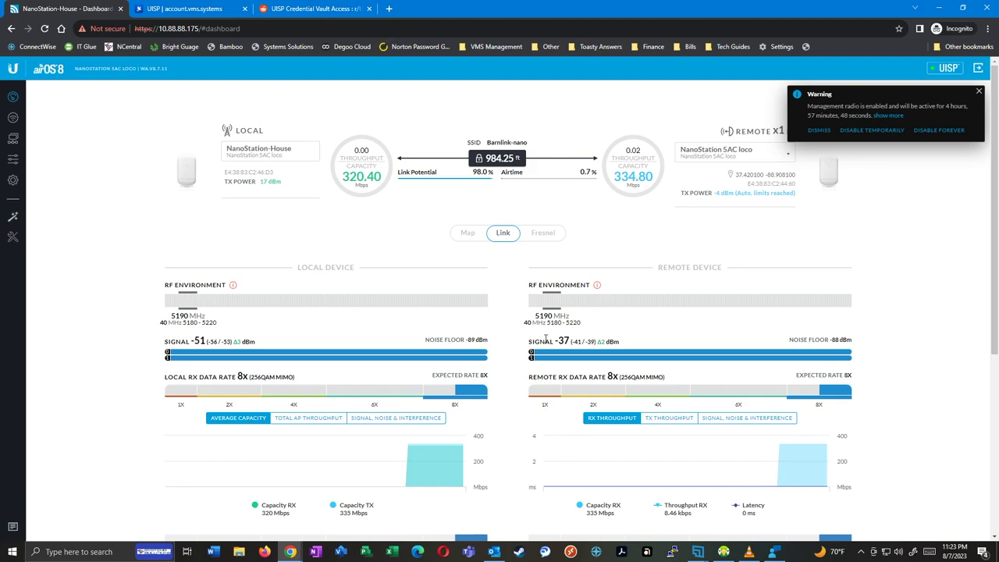
Examine the access point's link dashboard and the channel width options in its wireless settings
scroll(568, 255, "down", 4)
scroll(568, 255, "up", 4)
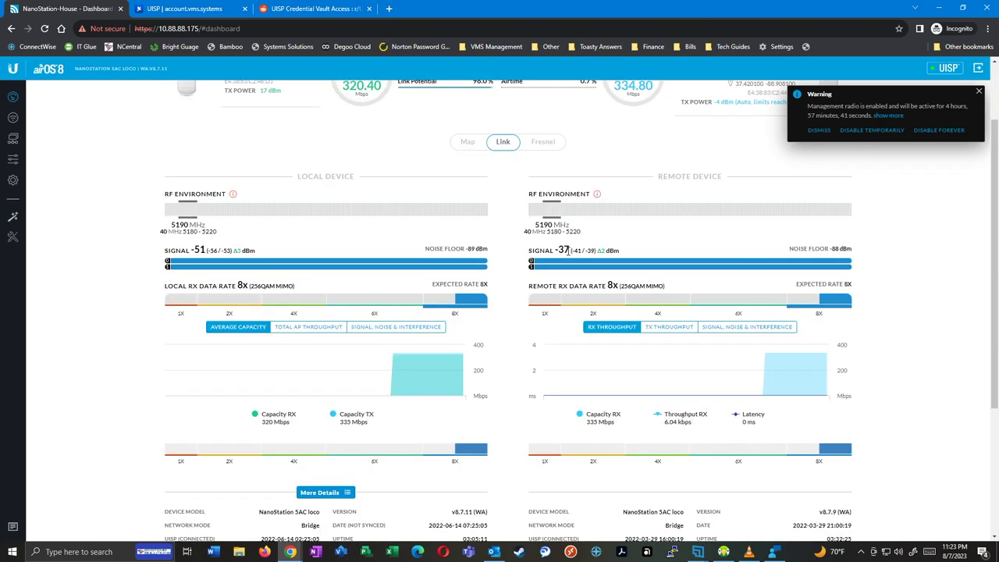
left_click(16, 119)
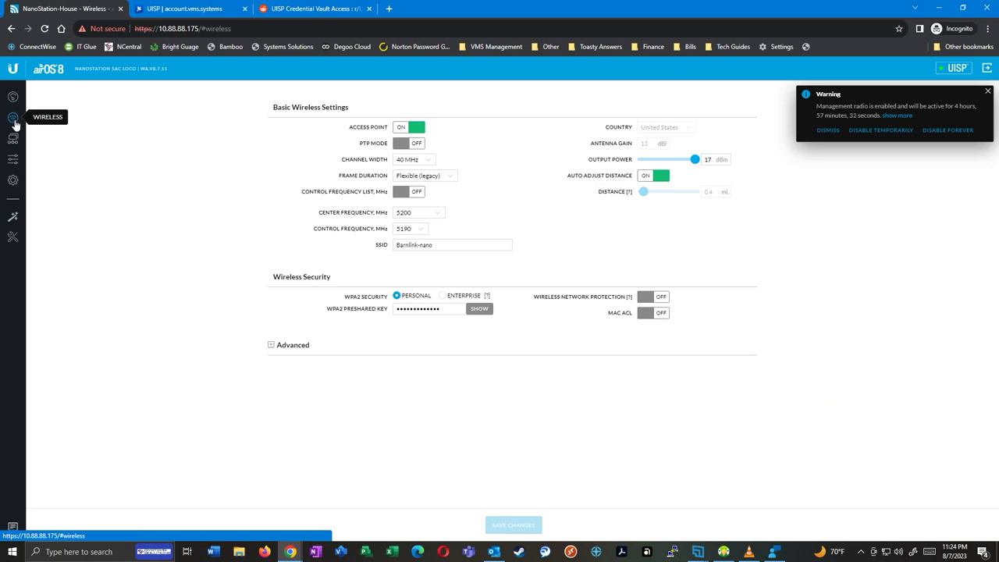
left_click(430, 160)
left_click(413, 170)
Open the station's login page at 10.88.88.137 in a new tab, bypassing the browser's certificate warning
left_click(389, 8)
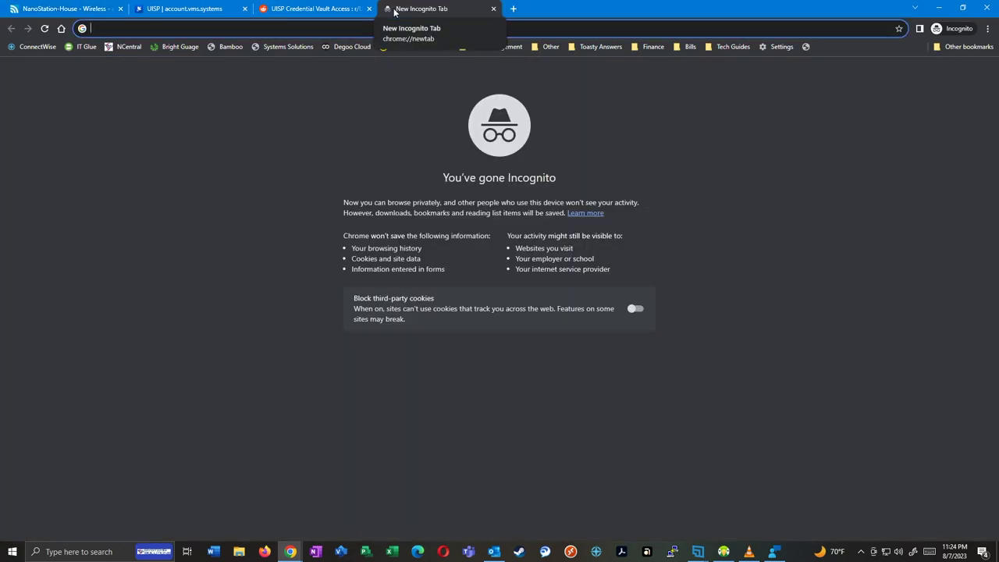
type("10.88.88")
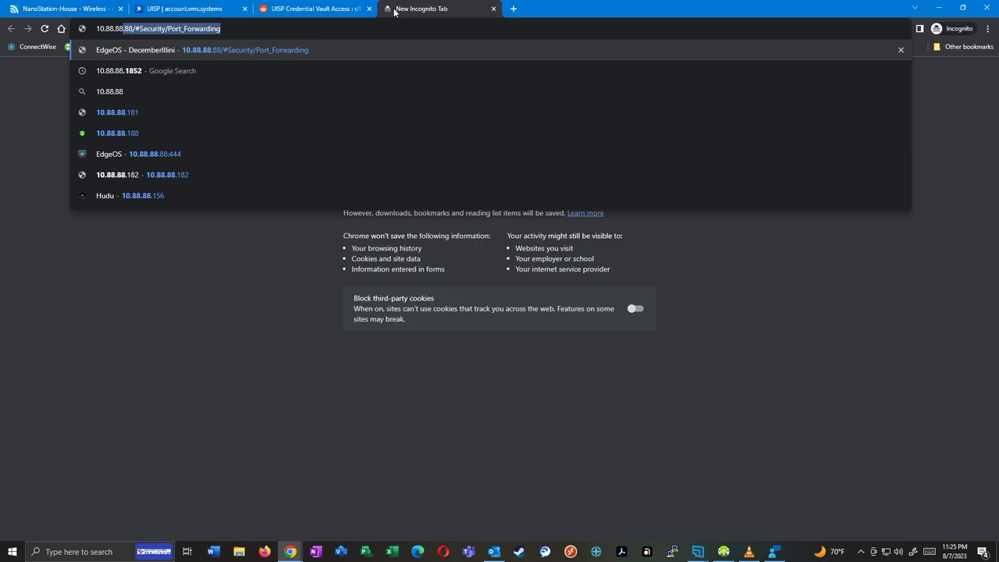
type(".")
type("137")
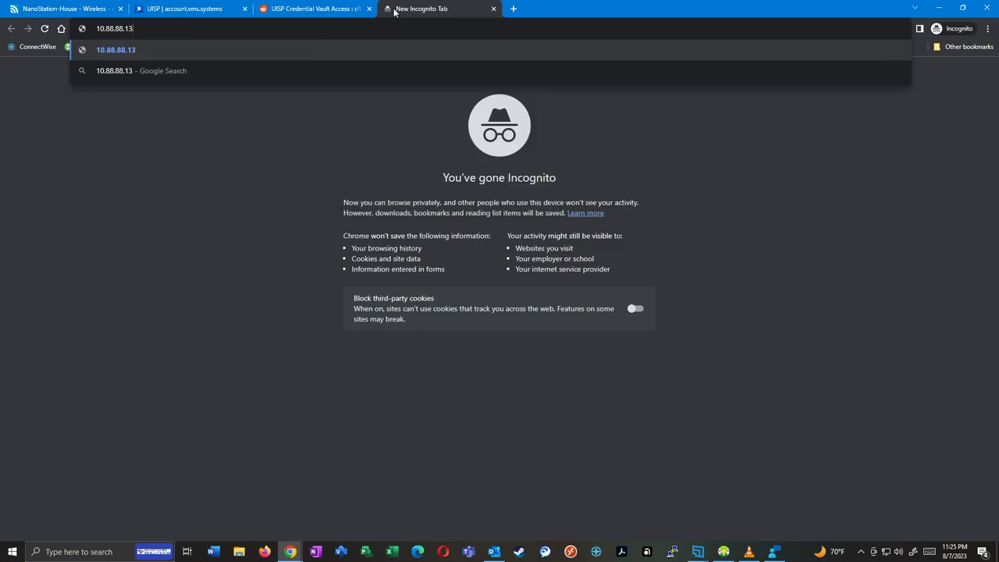
key("Return")
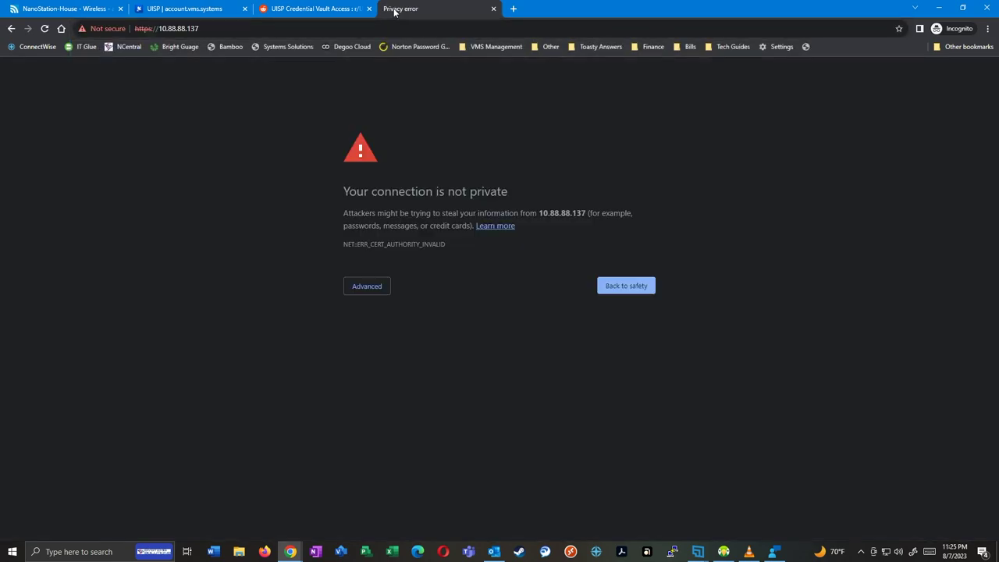
type("thisisunsafe")
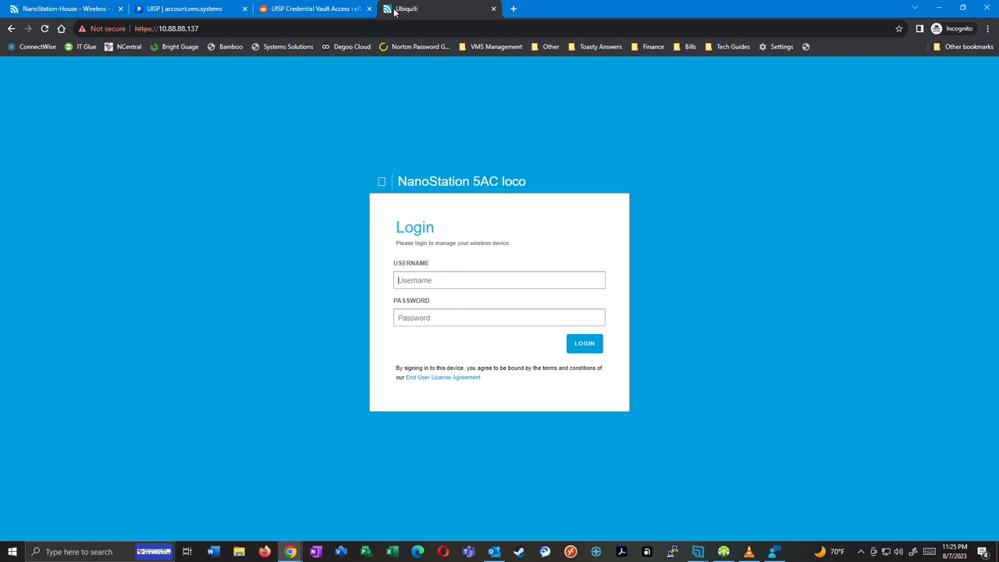
Try to log in to the station with the username ubnt and the copied password
type("ubnt")
key("Tab")
key("ctrl+v")
key("Return")
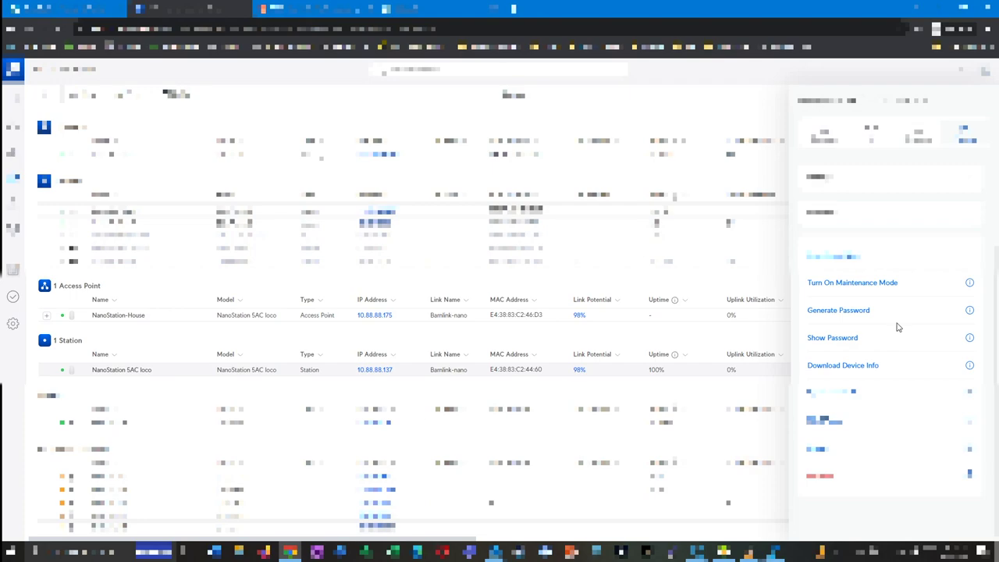
Generate a password for the NanoStation 5AC loco station in UISP, reveal it and copy it
left_click(838, 312)
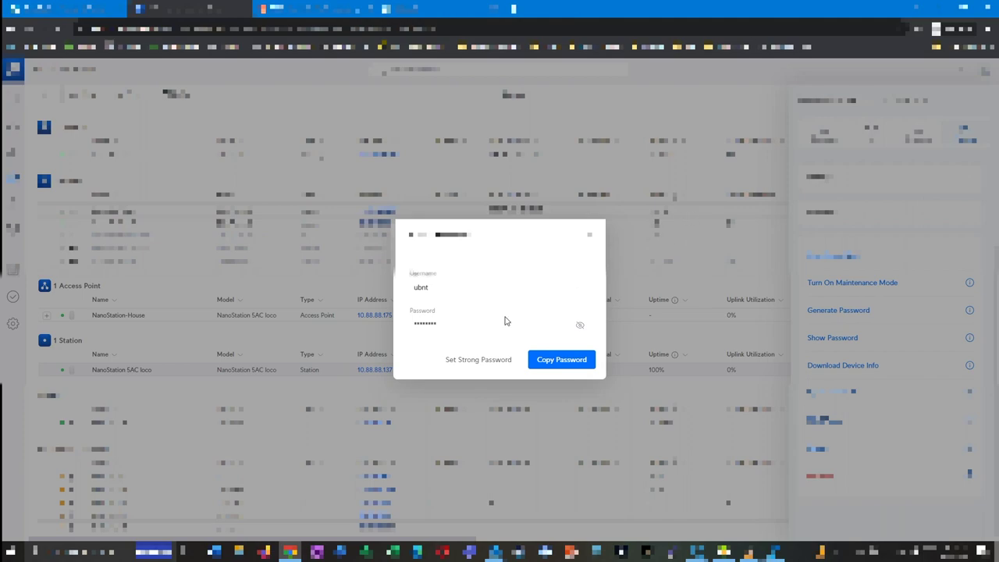
left_click(580, 324)
double_click(472, 325)
right_click(471, 325)
left_click(495, 339)
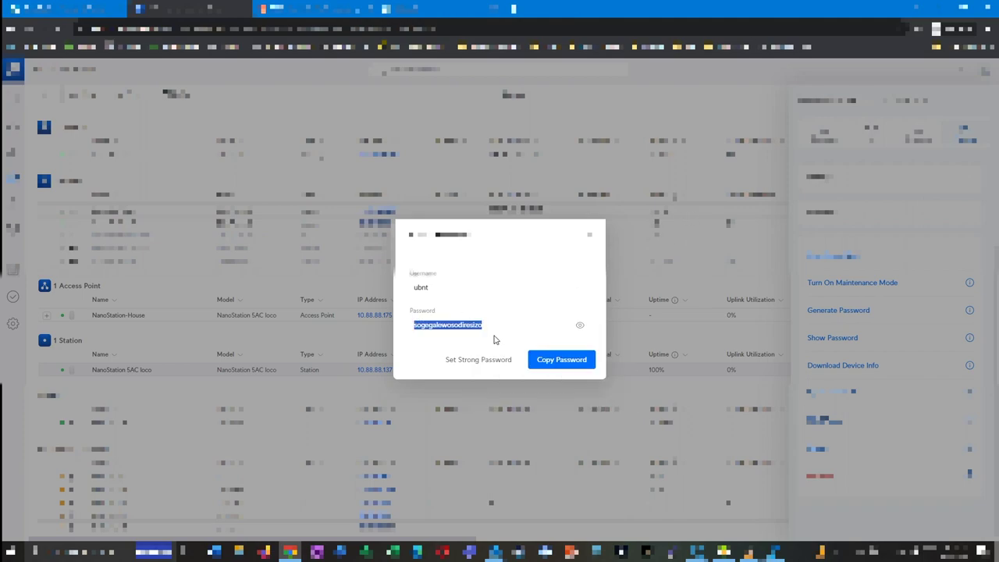
Return to the station's login page and log in with its own device password
key("ctrl+Tab")
left_click(584, 345)
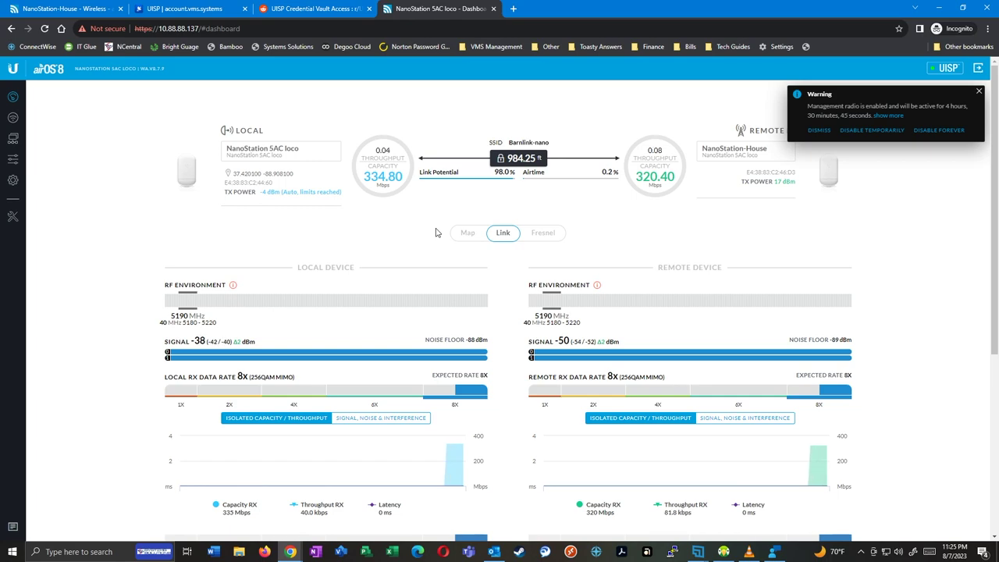
Enable PTP mode and set the channel width to 20/40/80 MHz in the station's wireless settings, and save the changes
left_click(13, 118)
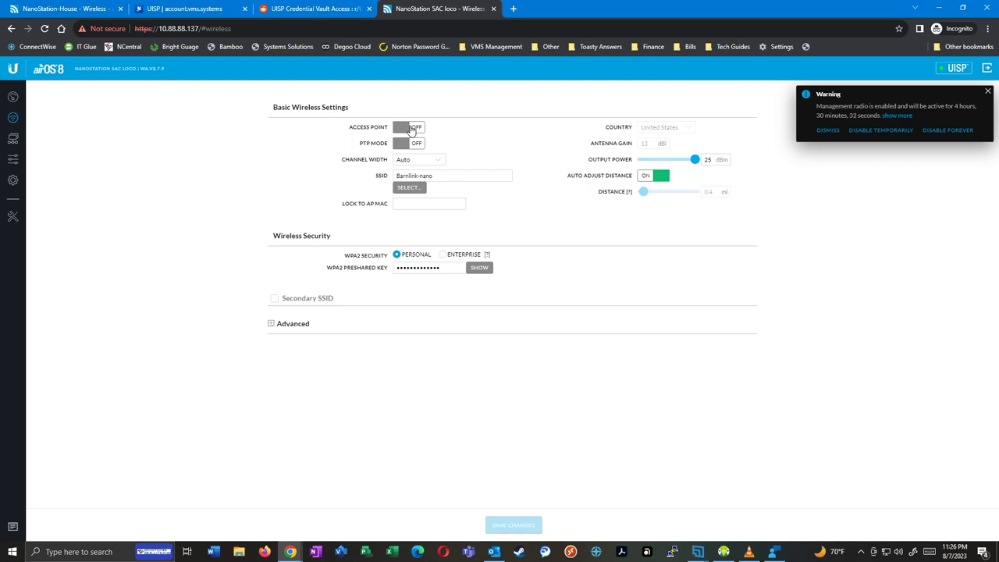
left_click(401, 144)
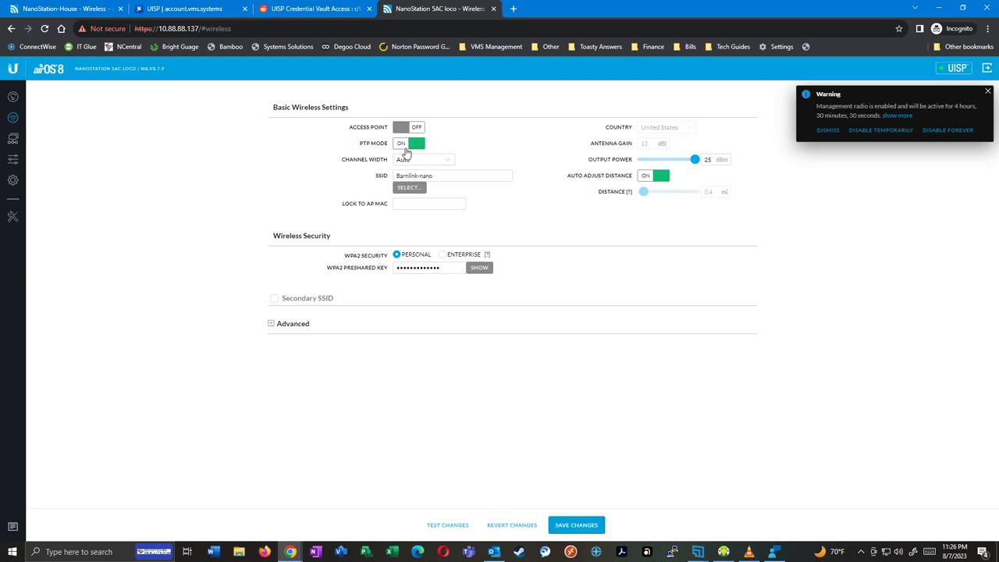
left_click(417, 161)
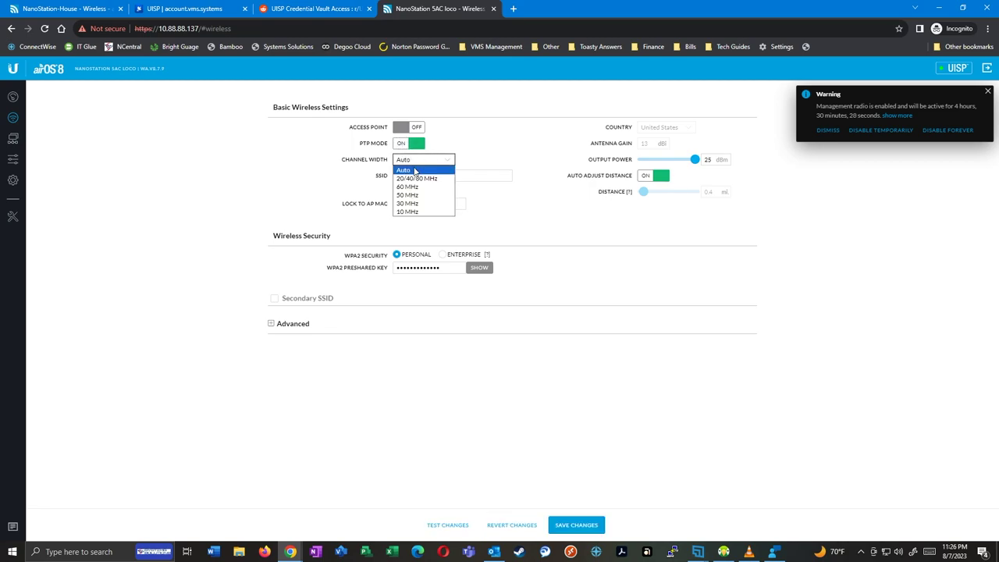
left_click(414, 181)
left_click(435, 160)
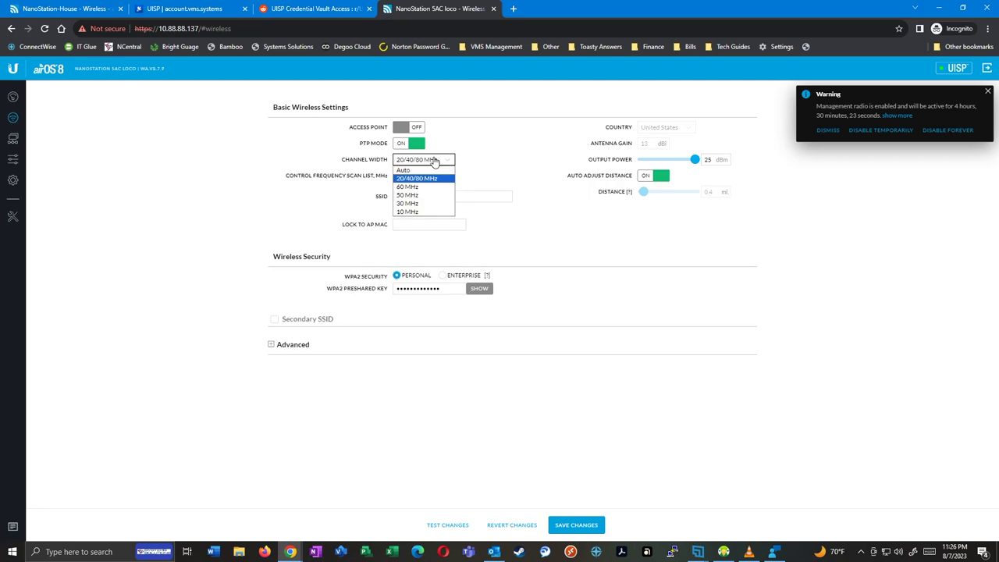
left_click(435, 160)
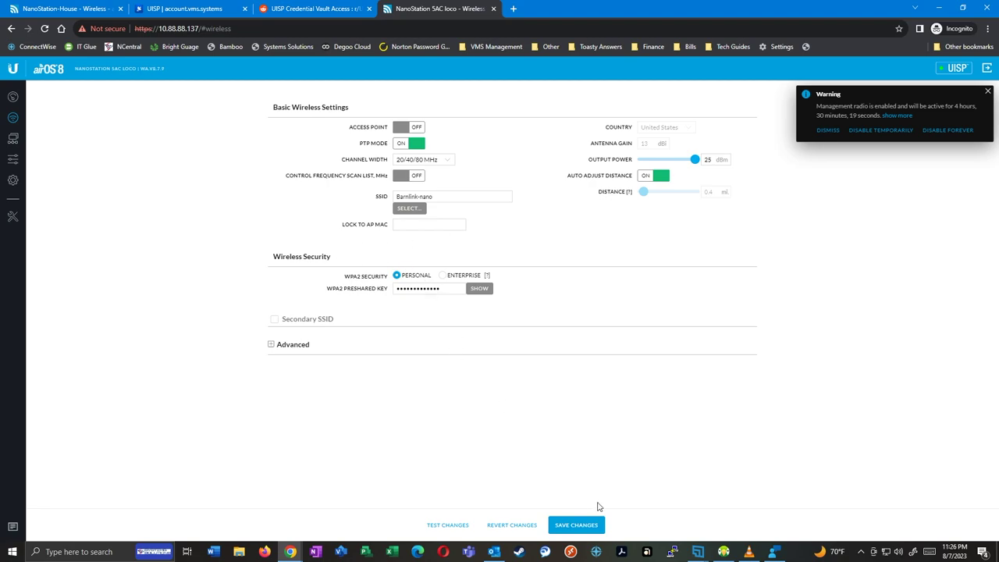
left_click(581, 529)
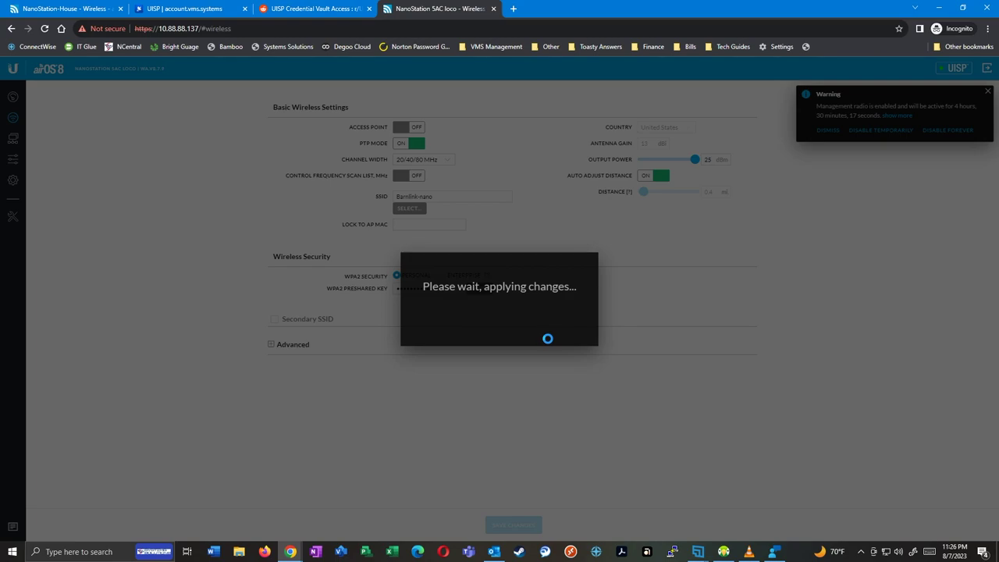
On NanoStation-House, enable PTP mode, set the channel width to 80 MHz, save the changes and check the link on its dashboard
left_click(82, 11)
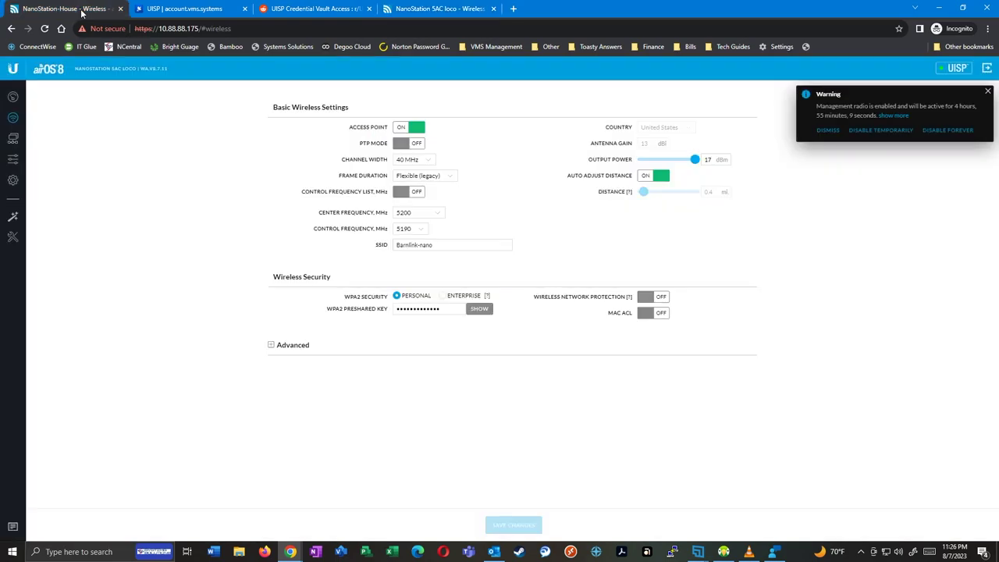
left_click(13, 96)
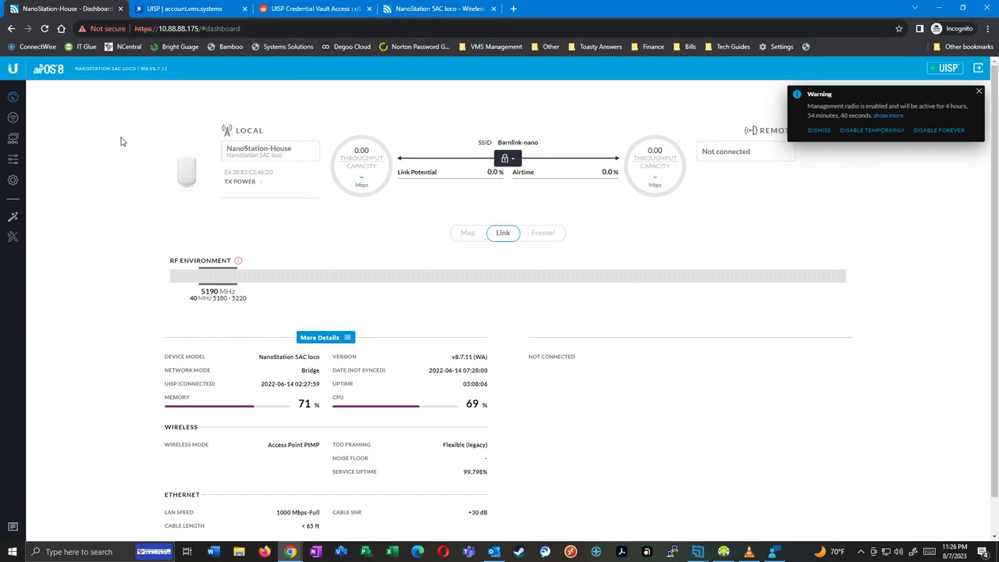
left_click(13, 118)
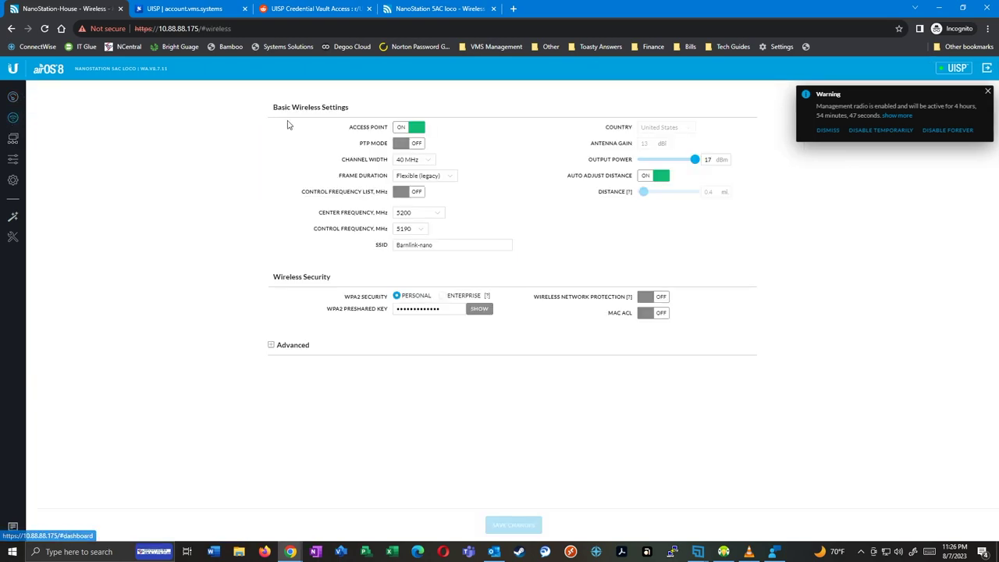
left_click(400, 145)
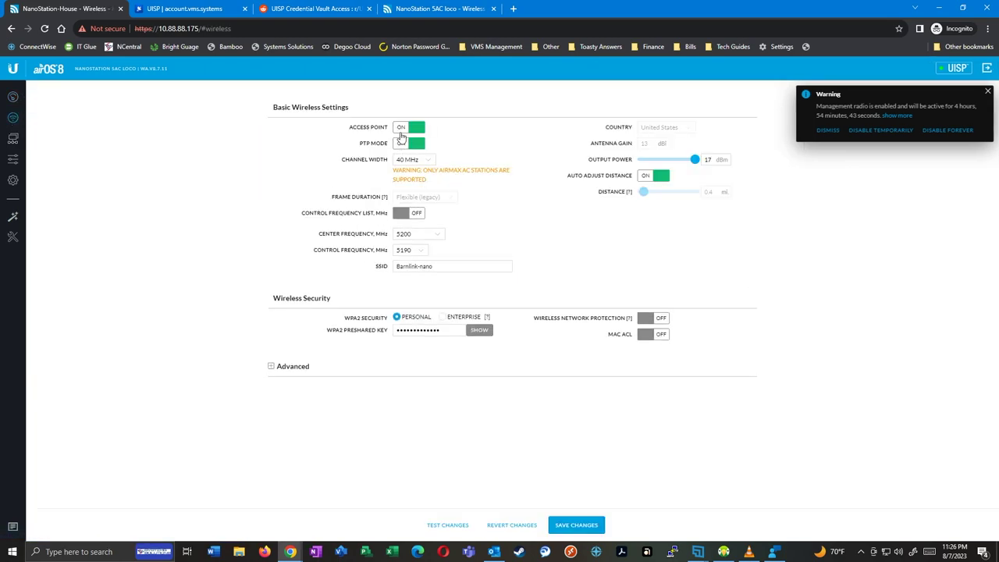
left_click(428, 160)
left_click(422, 170)
left_click(576, 525)
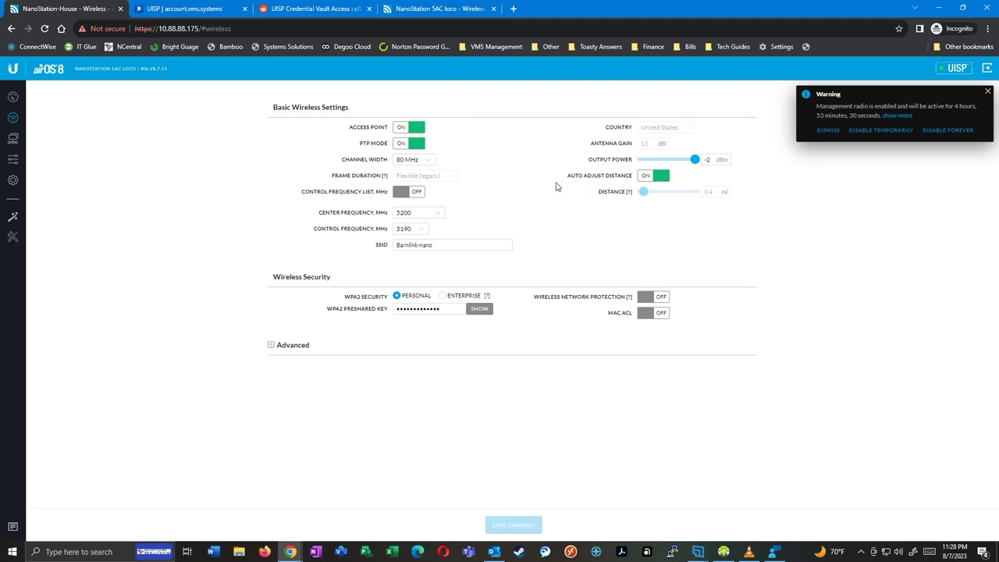
left_click(13, 98)
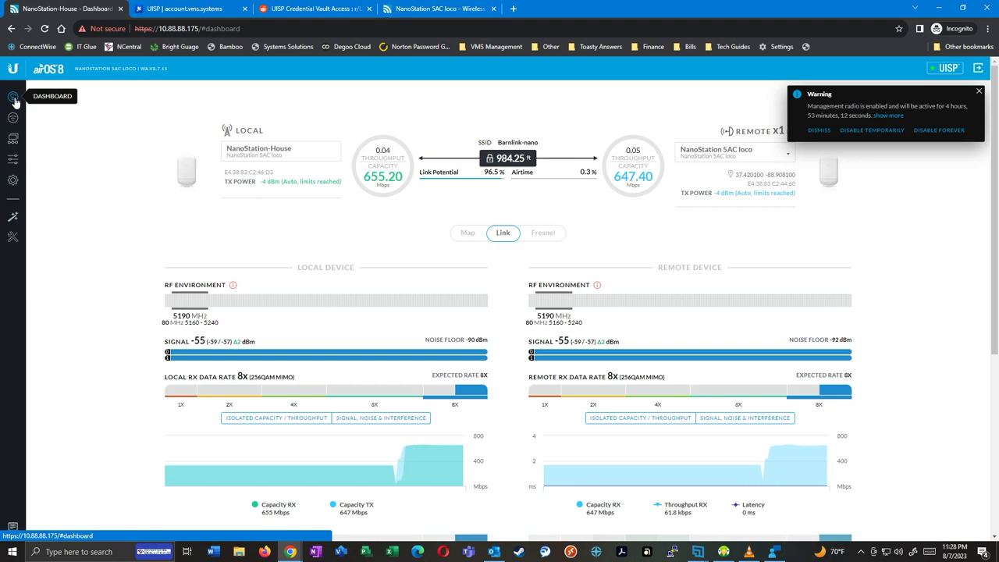
mouse_move(247, 472)
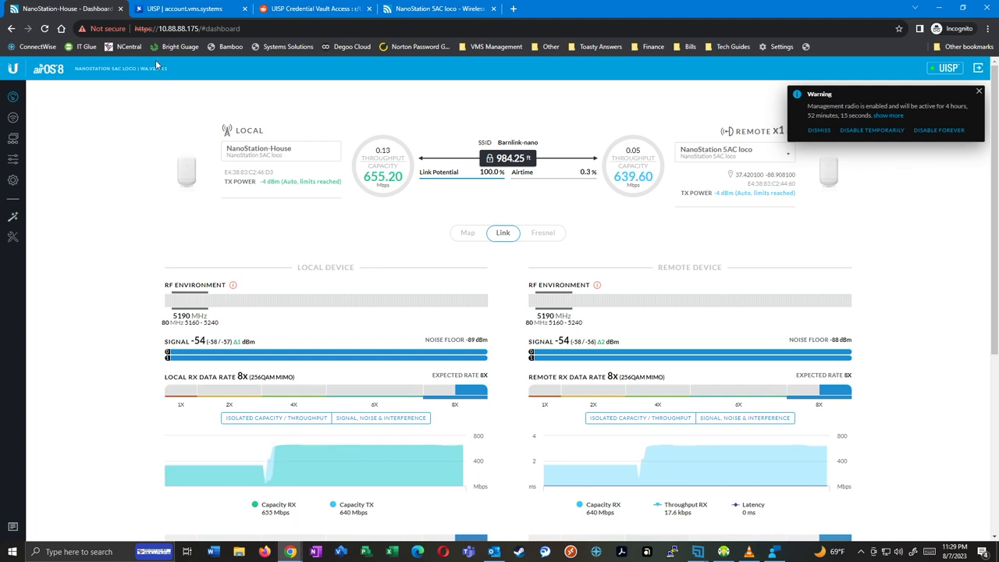
Move the station's browser tab beside the NanoStation-House tab and select the device name in the station's system settings
left_click(419, 9)
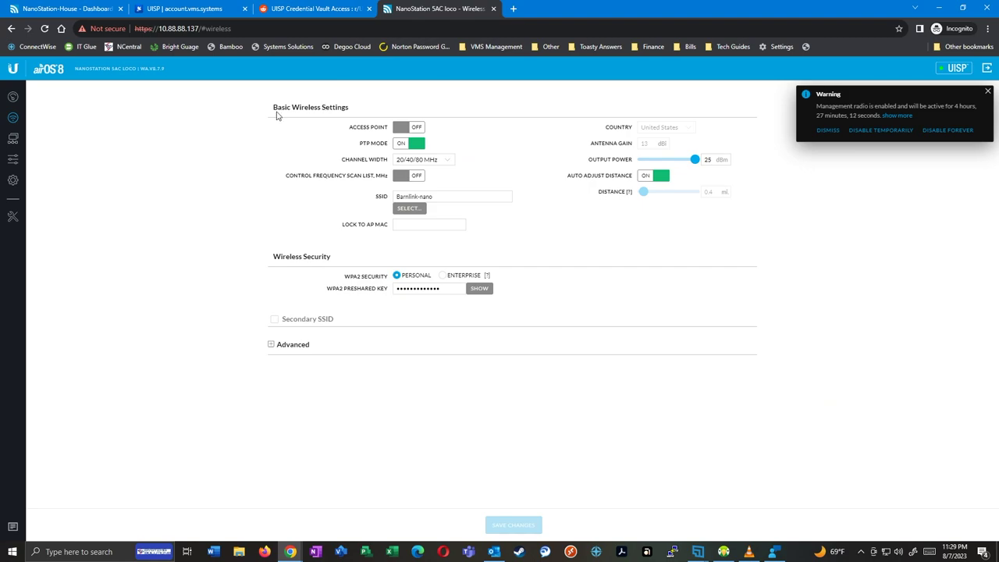
left_click_drag(421, 8, 191, 8)
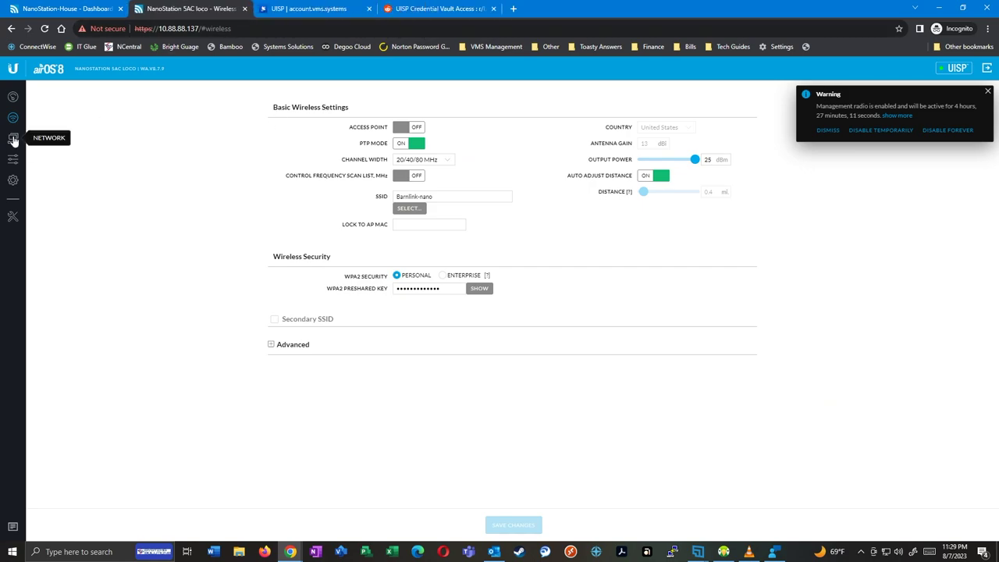
left_click(13, 184)
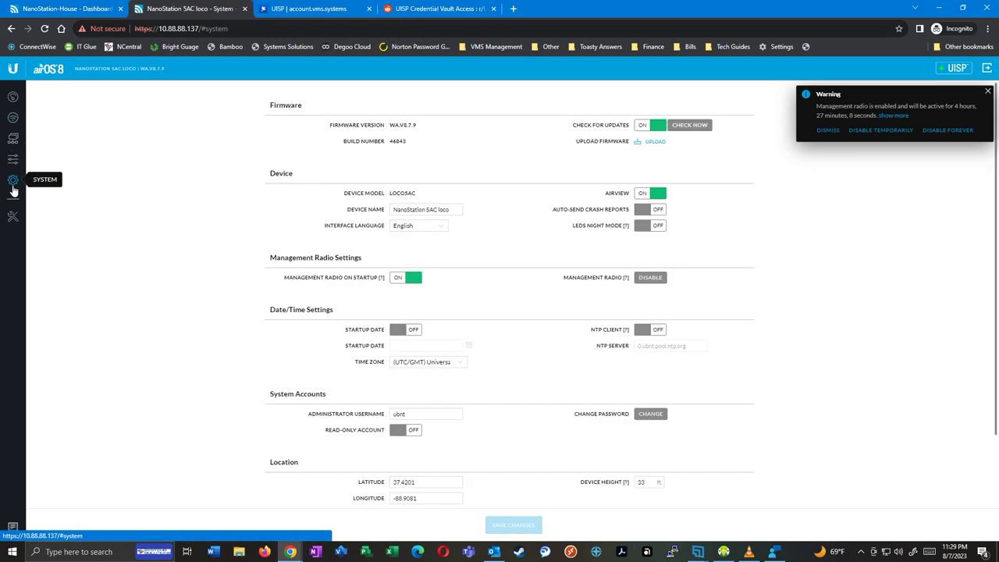
left_click(400, 208)
triple_click(400, 209)
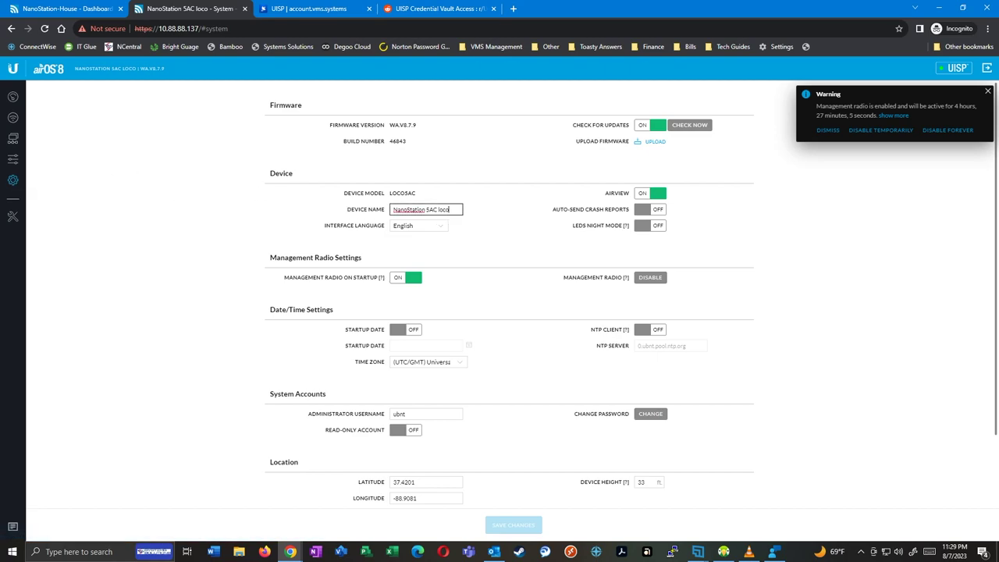
Look up the device name in NanoStation-House's system settings as a naming reference
left_click(92, 7)
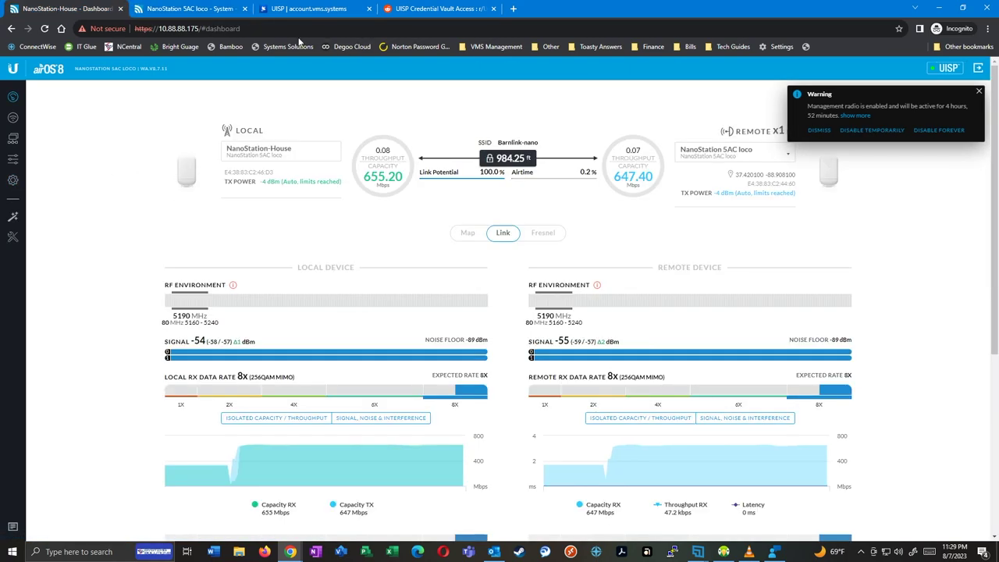
left_click(12, 181)
triple_click(406, 209)
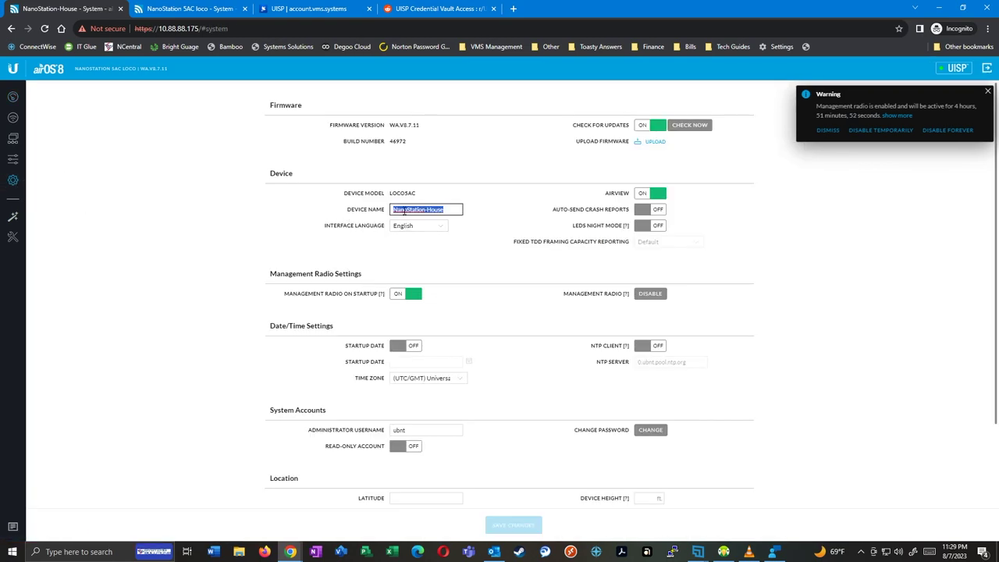
Return to the station's system settings, rename the device NanoStation-Barn and save the change
left_click(198, 9)
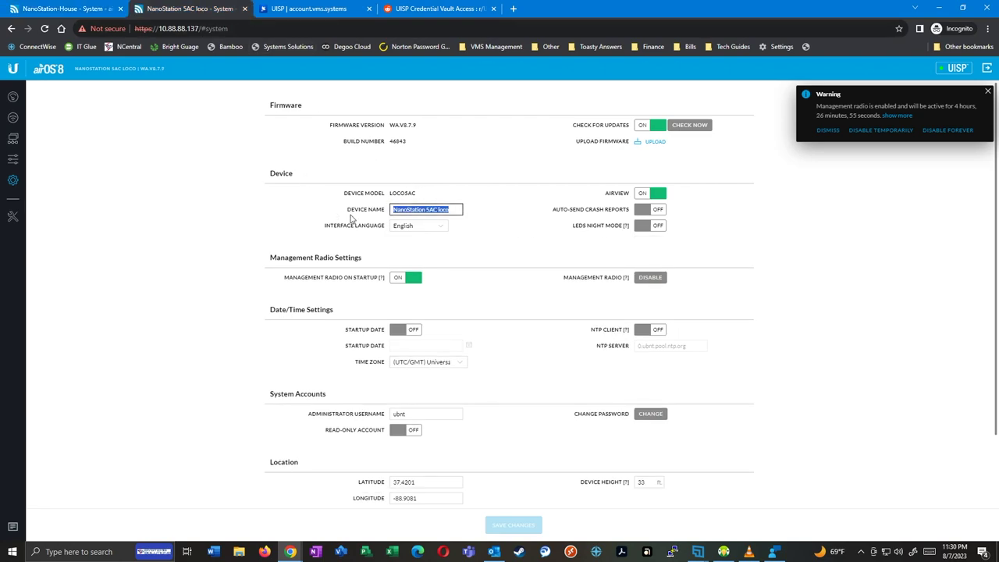
key("End")
key("BackSpace")
key("BackSpace")
key("BackSpace")
key("BackSpace")
key("BackSpace")
key("BackSpace")
key("BackSpace")
key("BackSpace")
key("BackSpace")
type("-Barn")
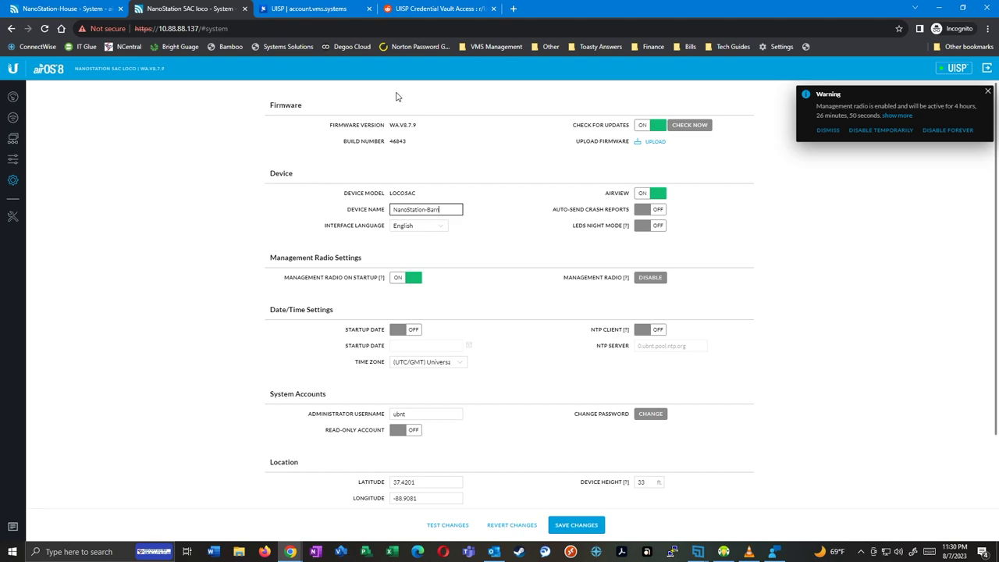
key("Return")
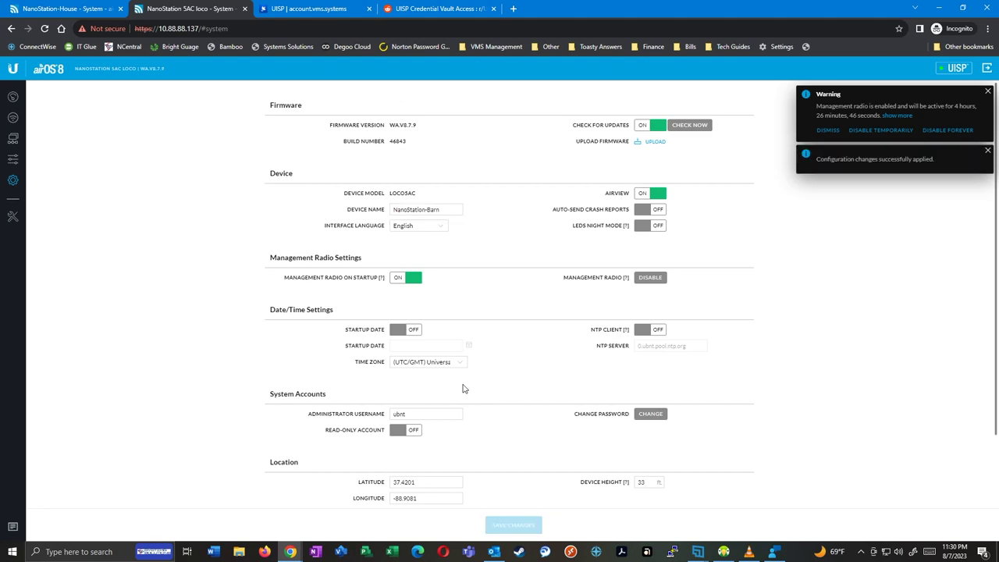
In the station's network settings, turn on the management VLAN and STP
left_click(12, 138)
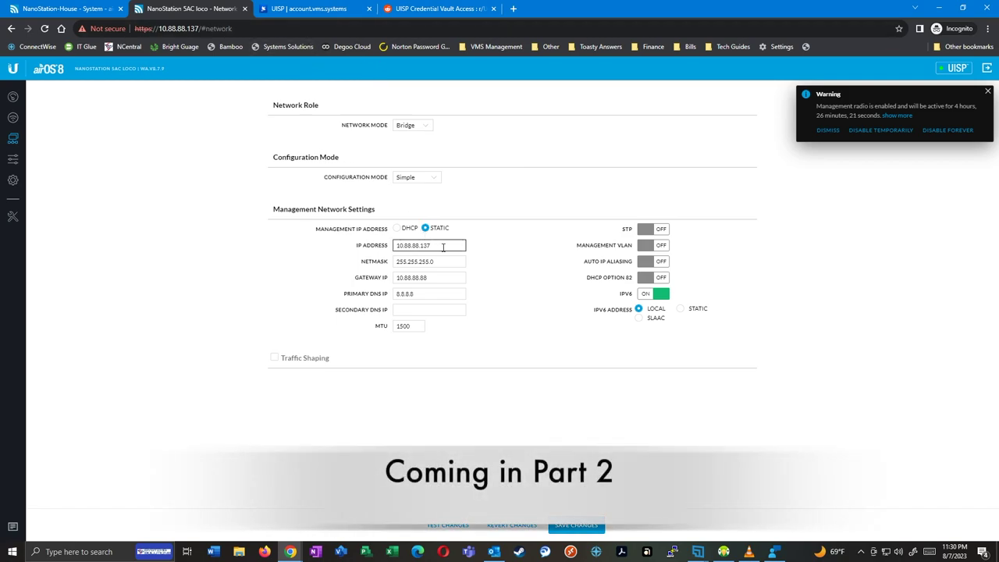
left_click_drag(446, 246, 261, 252)
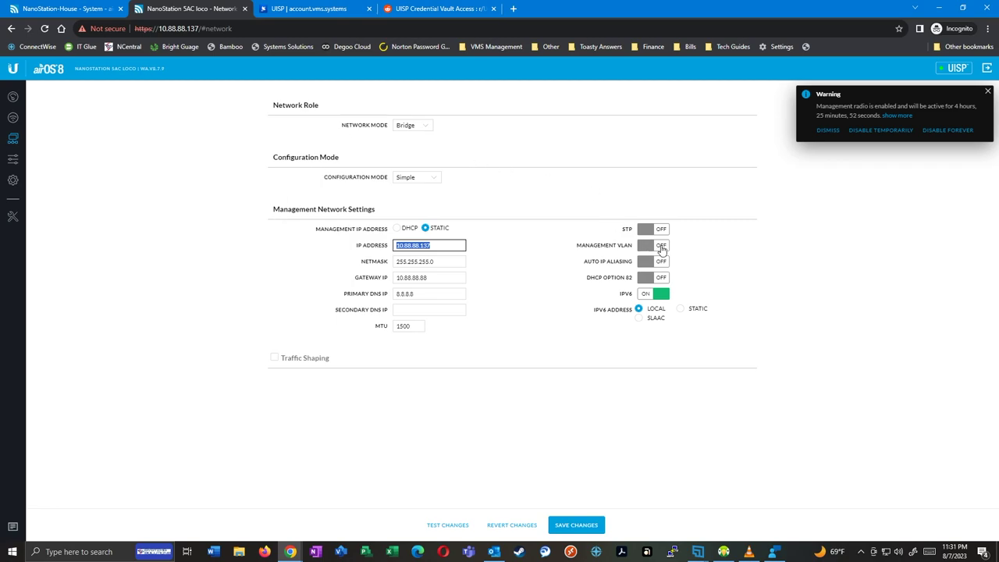
left_click(660, 248)
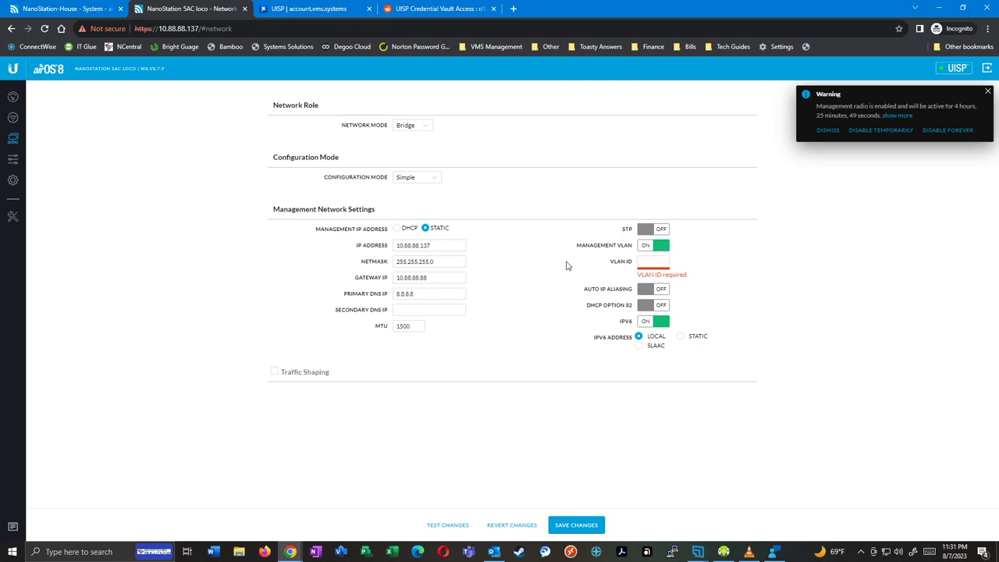
left_click(640, 262)
left_click(655, 232)
double_click(628, 230)
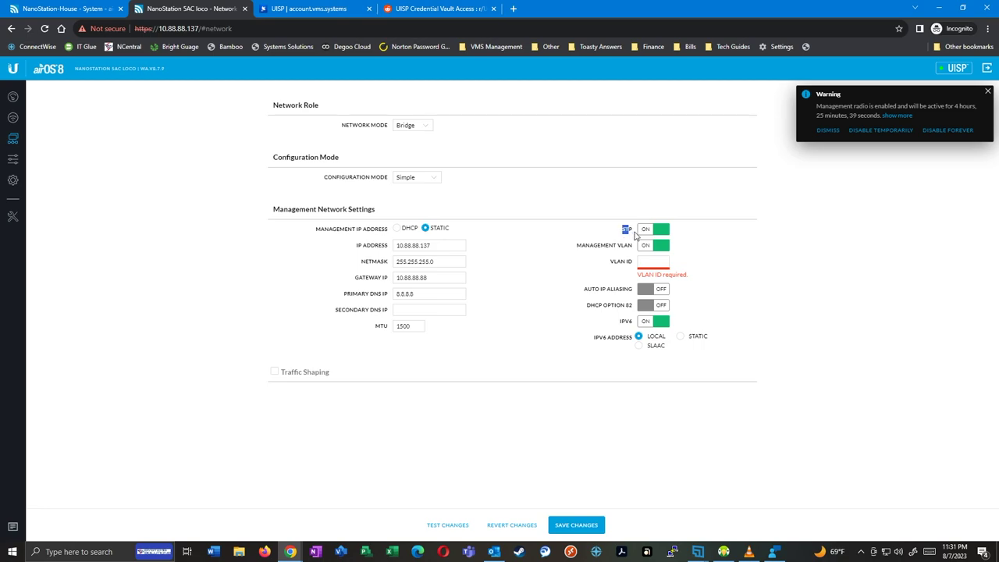
left_click(690, 237)
Look over the station's primary DNS, secondary DNS and management IP address fields
left_click(429, 294)
double_click(429, 294)
left_click(424, 311)
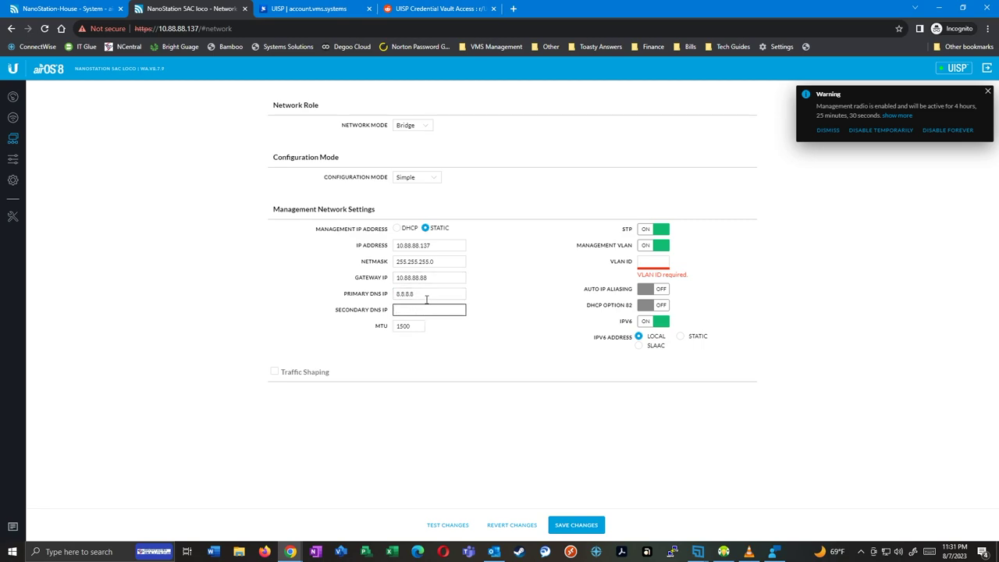
left_click(425, 246)
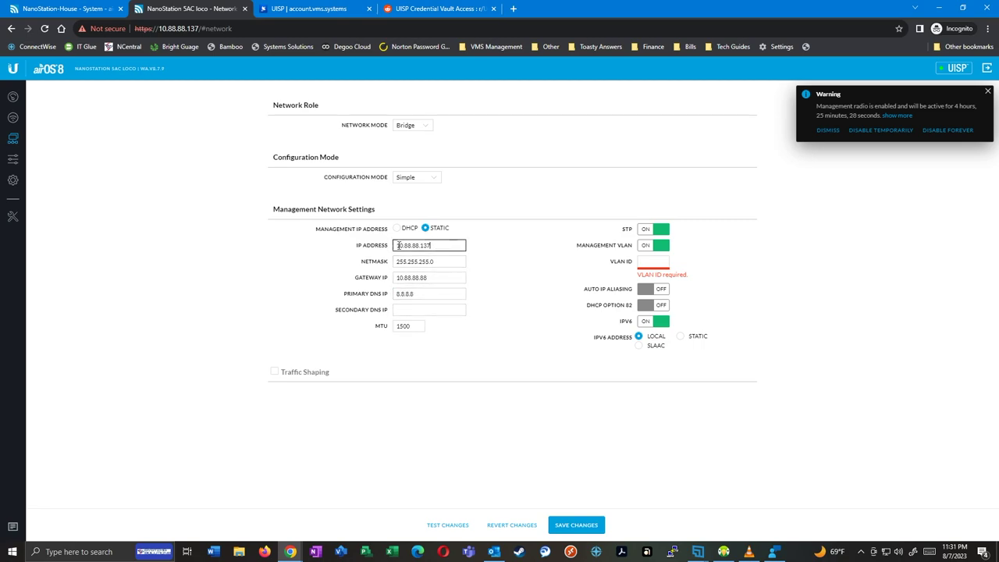